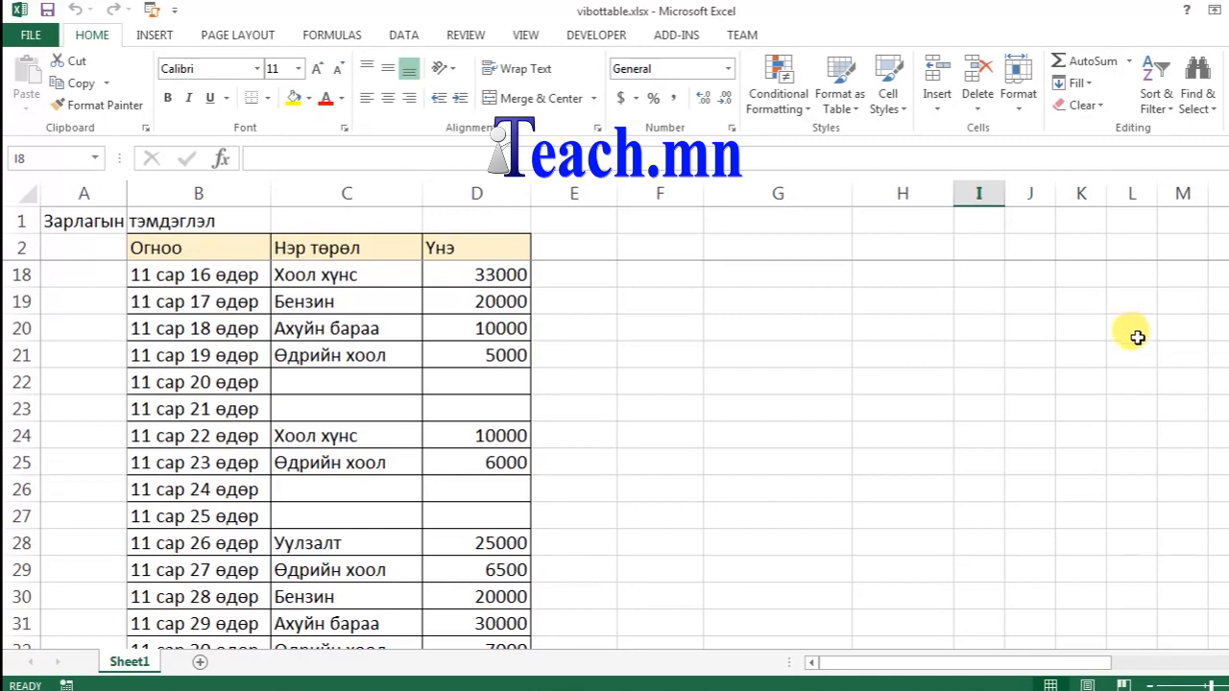
Step: Start a new PivotTable with the expense list B2:D32 as its source range
{"action": "left_click_drag", "start_coordinate": [1228, 490], "coordinate": [1228, 422]}
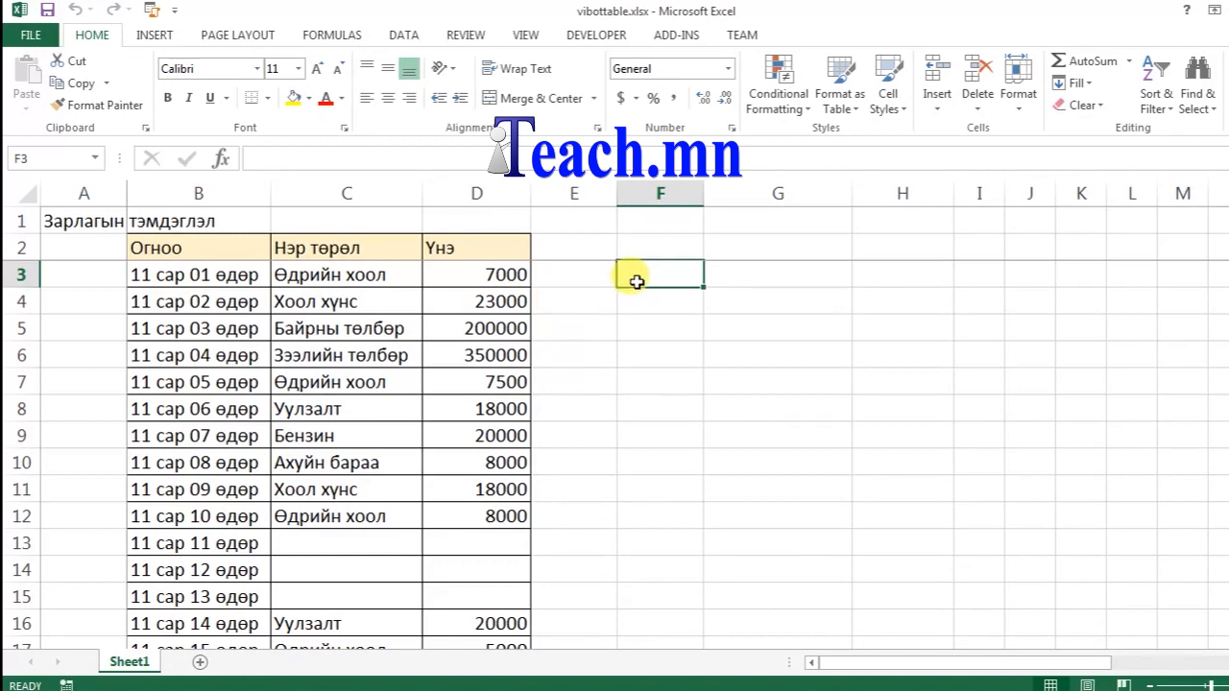
{"action": "left_click", "coordinate": [153, 37]}
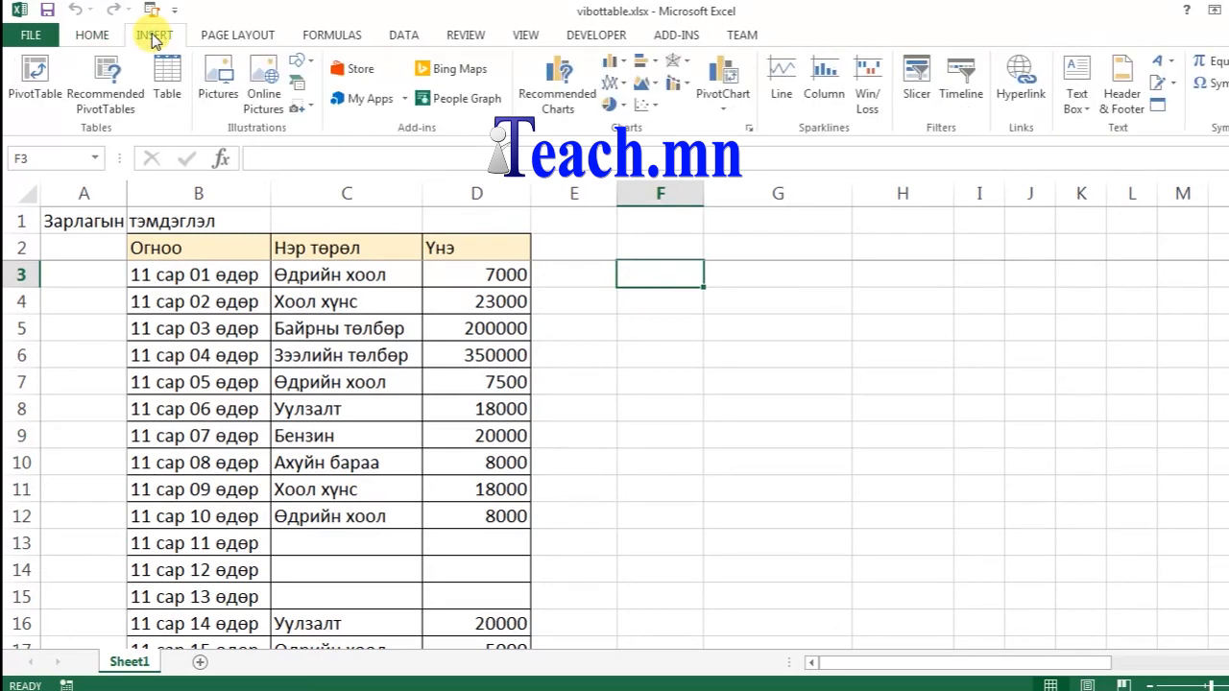
{"action": "left_click", "coordinate": [29, 100]}
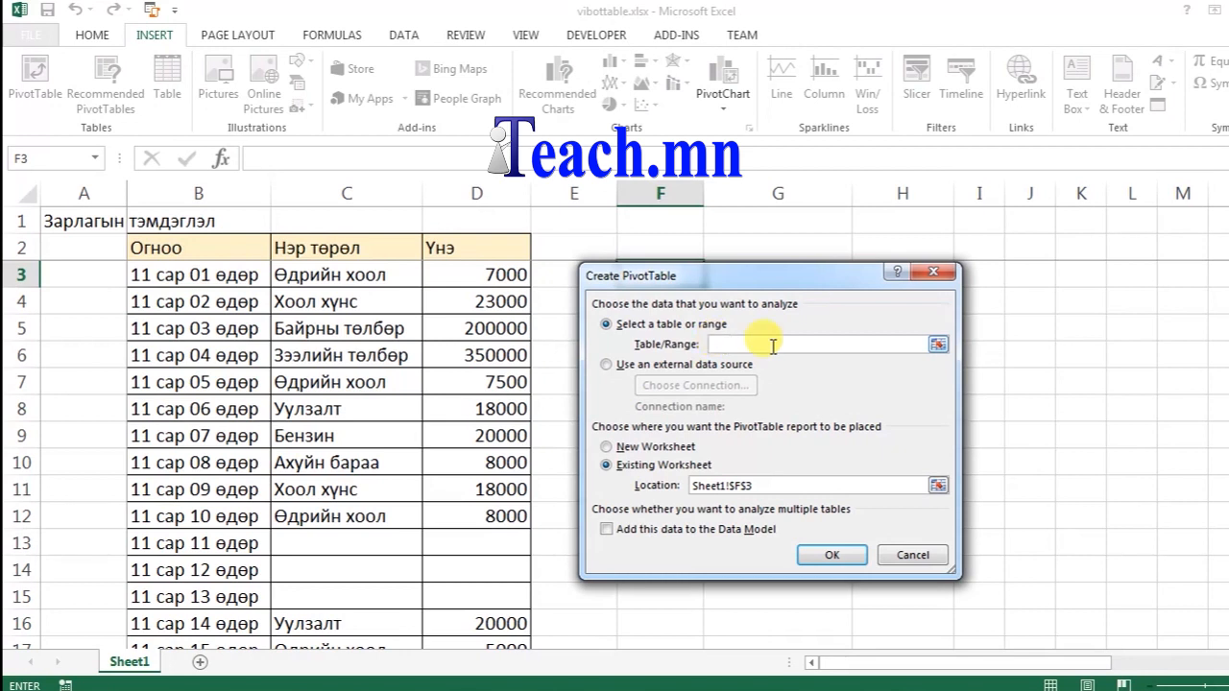
{"action": "left_click", "coordinate": [938, 346]}
{"action": "left_click_drag", "start_coordinate": [182, 247], "coordinate": [493, 597]}
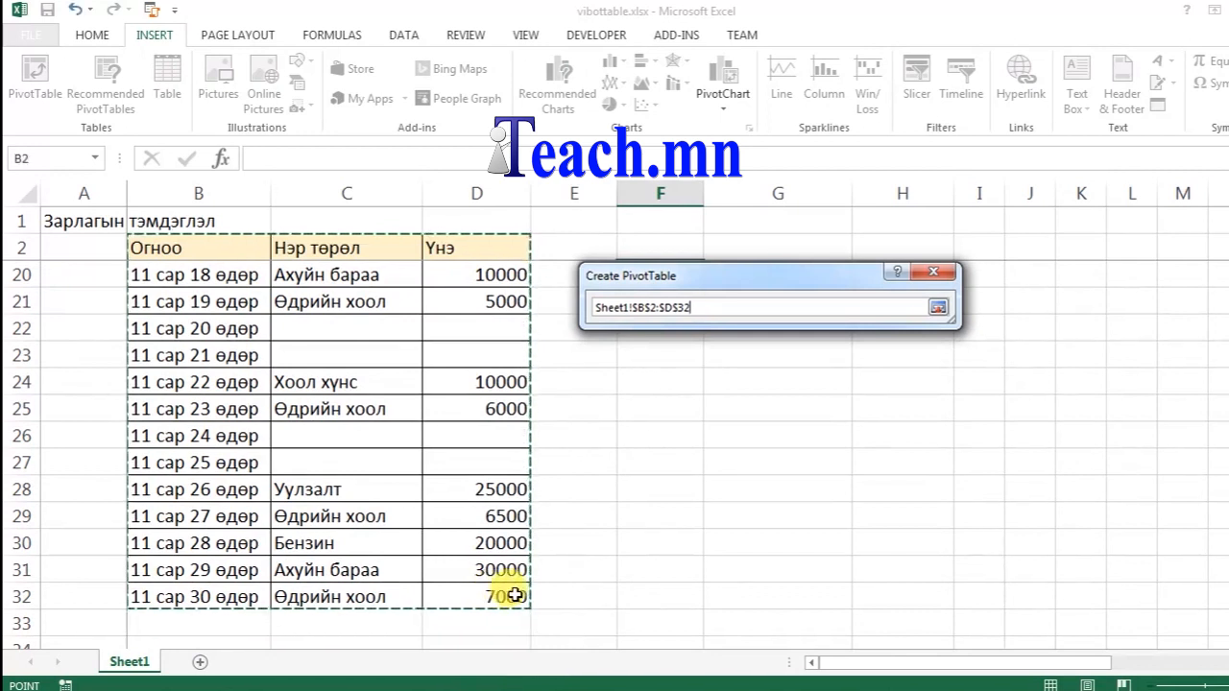
{"action": "key", "text": "Return"}
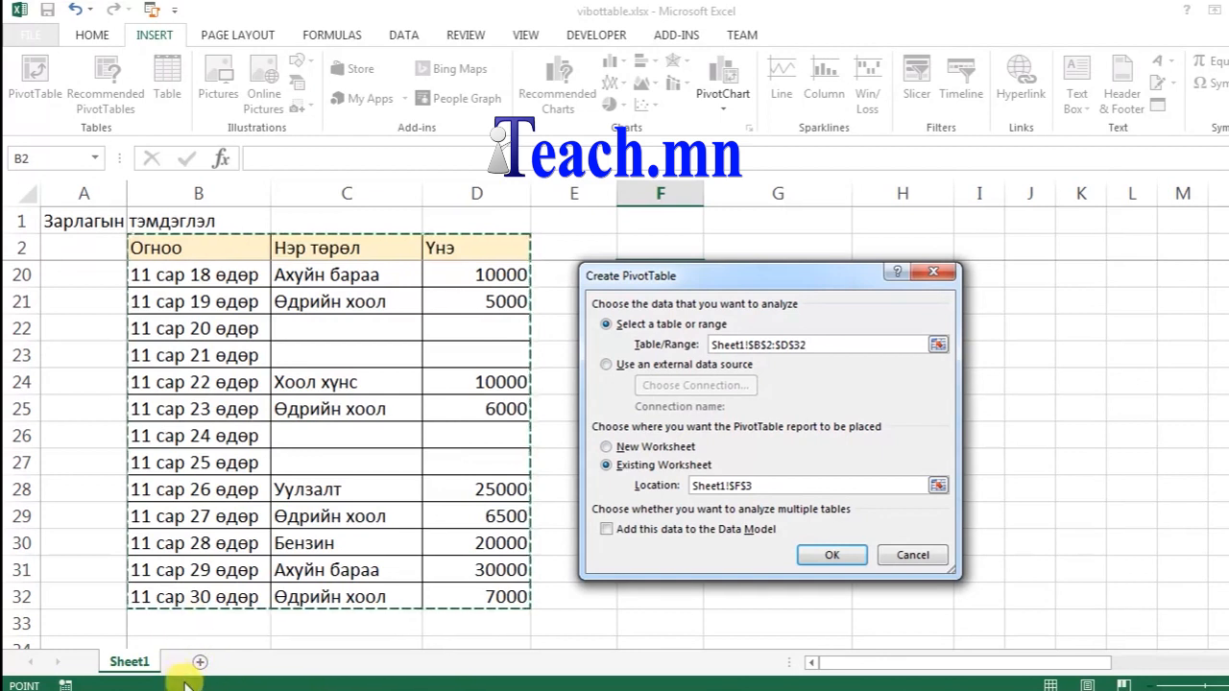
Step: Place the PivotTable on the existing worksheet at Sheet1!$F$3 and create it
{"action": "left_click_drag", "start_coordinate": [768, 276], "coordinate": [755, 272]}
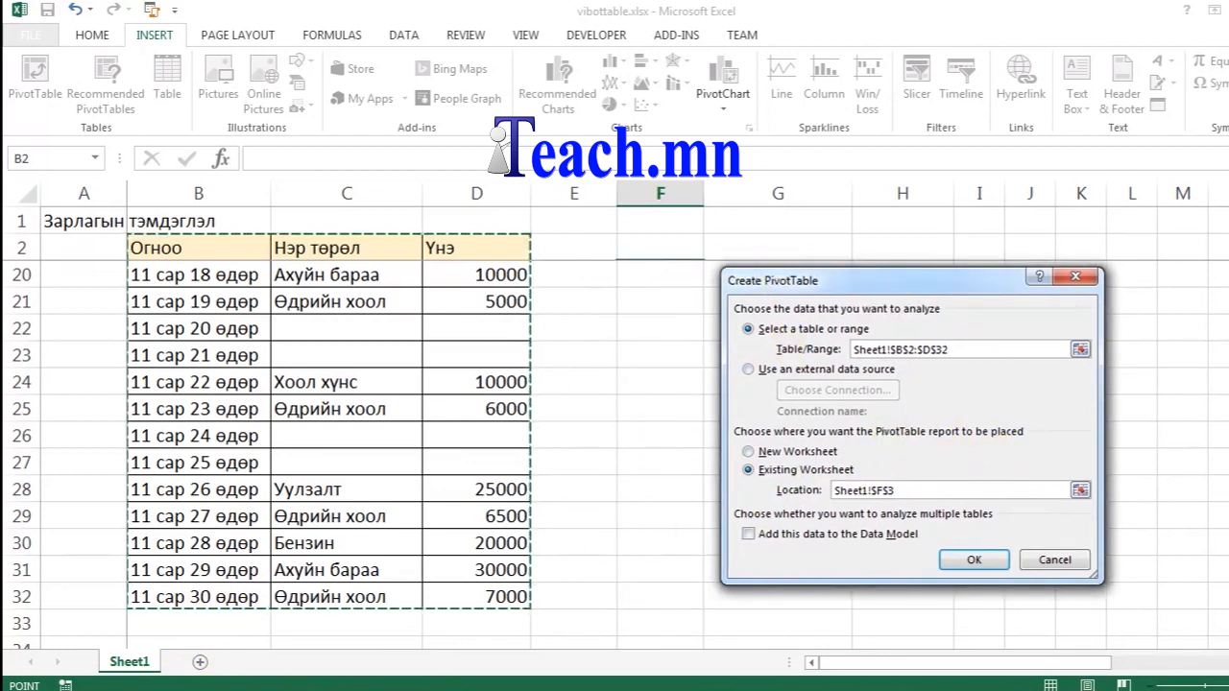
{"action": "scroll", "coordinate": [327, 432], "scroll_direction": "up", "scroll_amount": 6}
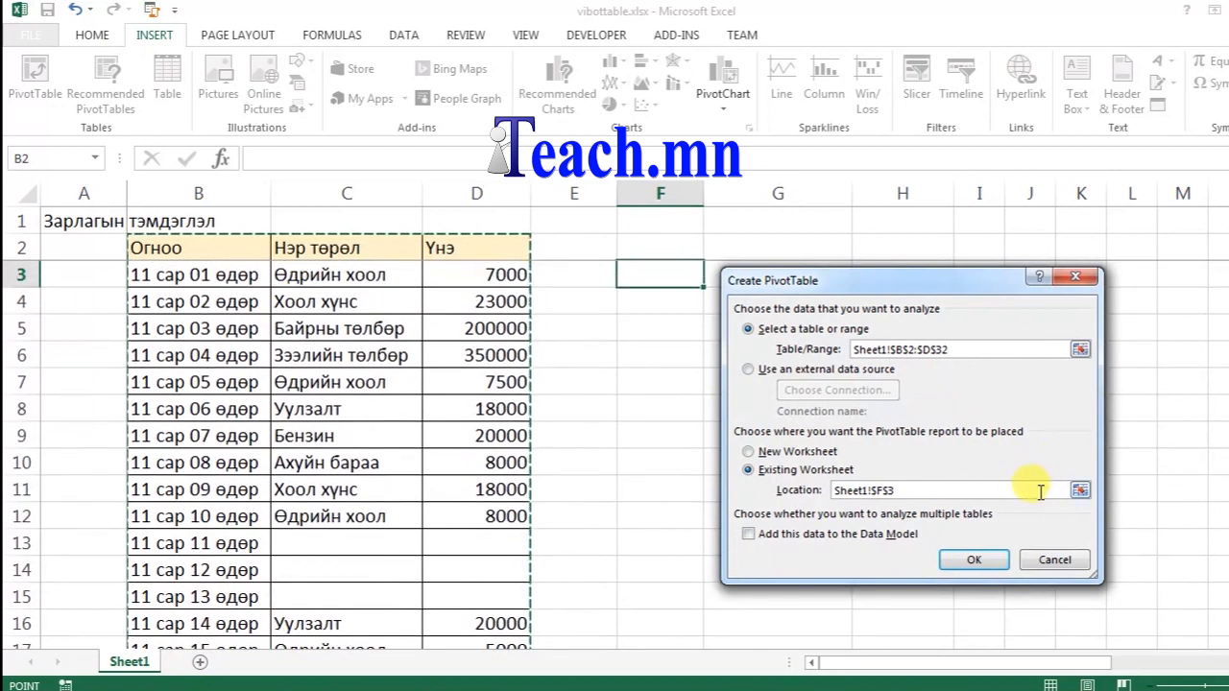
{"action": "left_click", "coordinate": [1080, 490]}
{"action": "left_click", "coordinate": [650, 298]}
{"action": "left_click", "coordinate": [653, 273]}
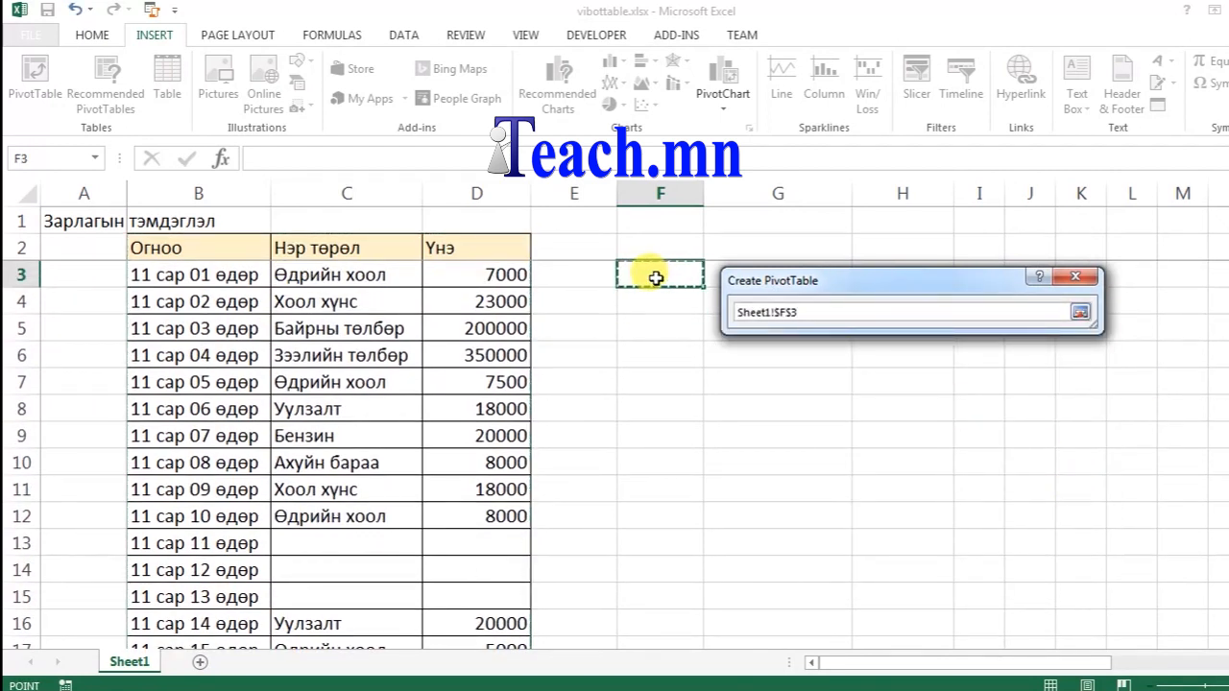
{"action": "key", "text": "Return"}
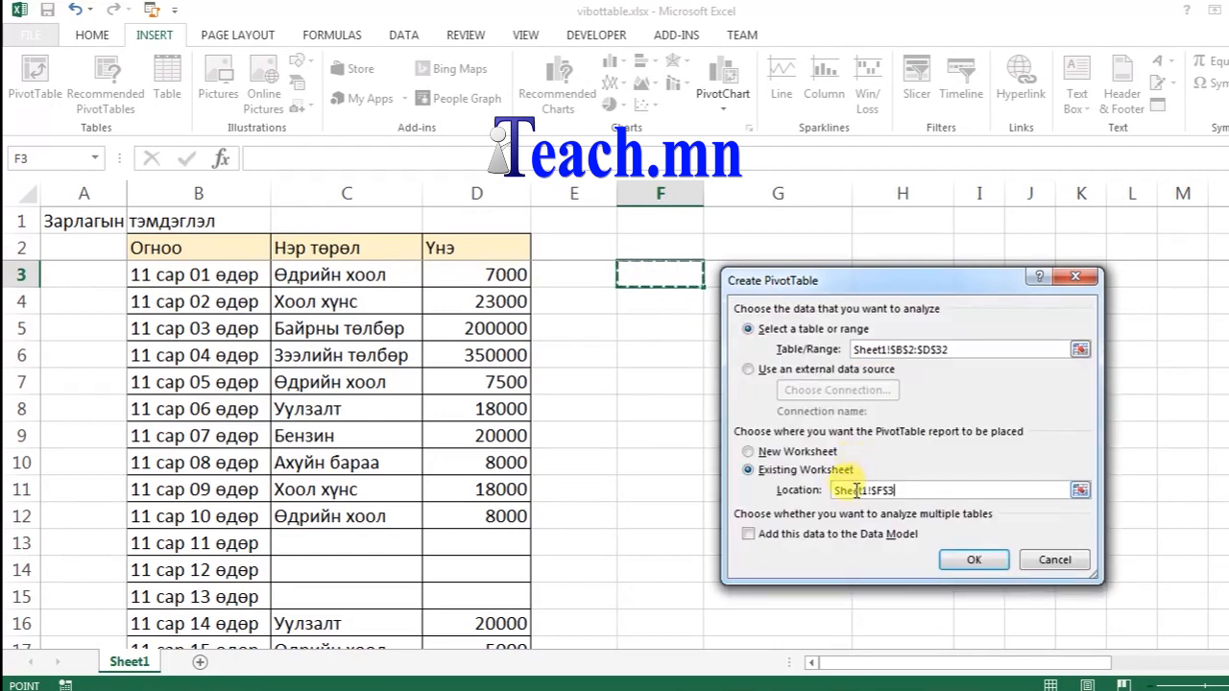
{"action": "left_click", "coordinate": [974, 564]}
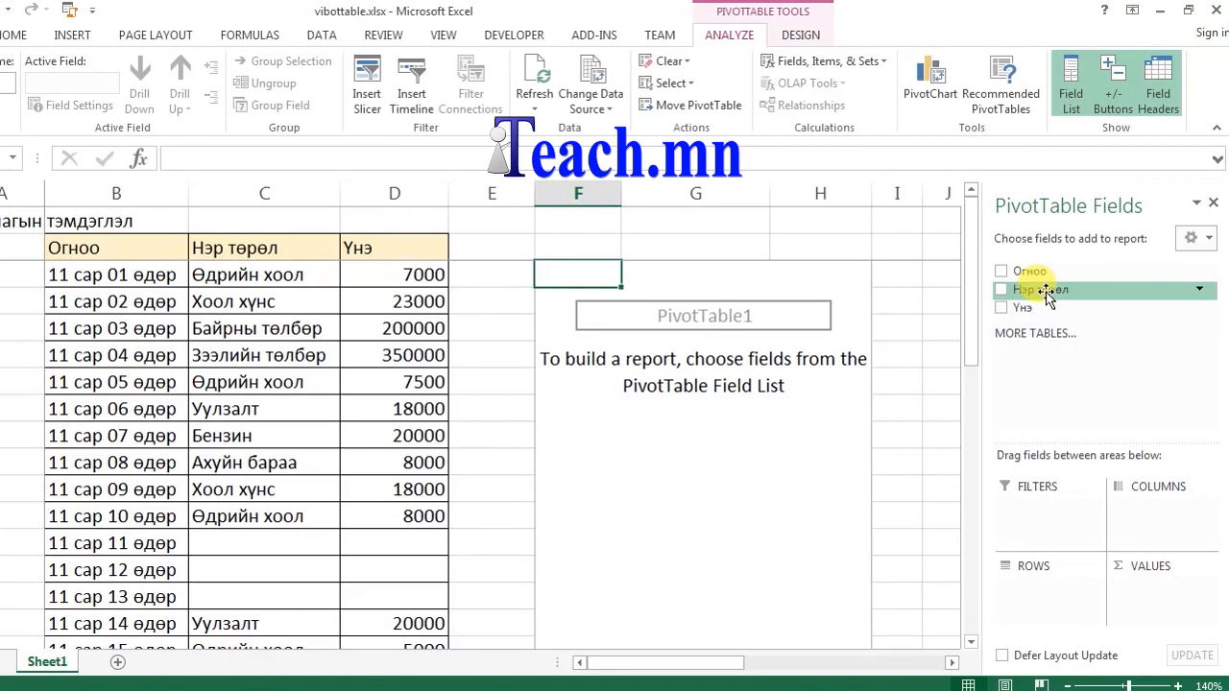
Step: Put Нэр төрөл in Rows and Үнэ in Values as Count of Үнэ
{"action": "left_click_drag", "start_coordinate": [1048, 298], "coordinate": [1049, 589]}
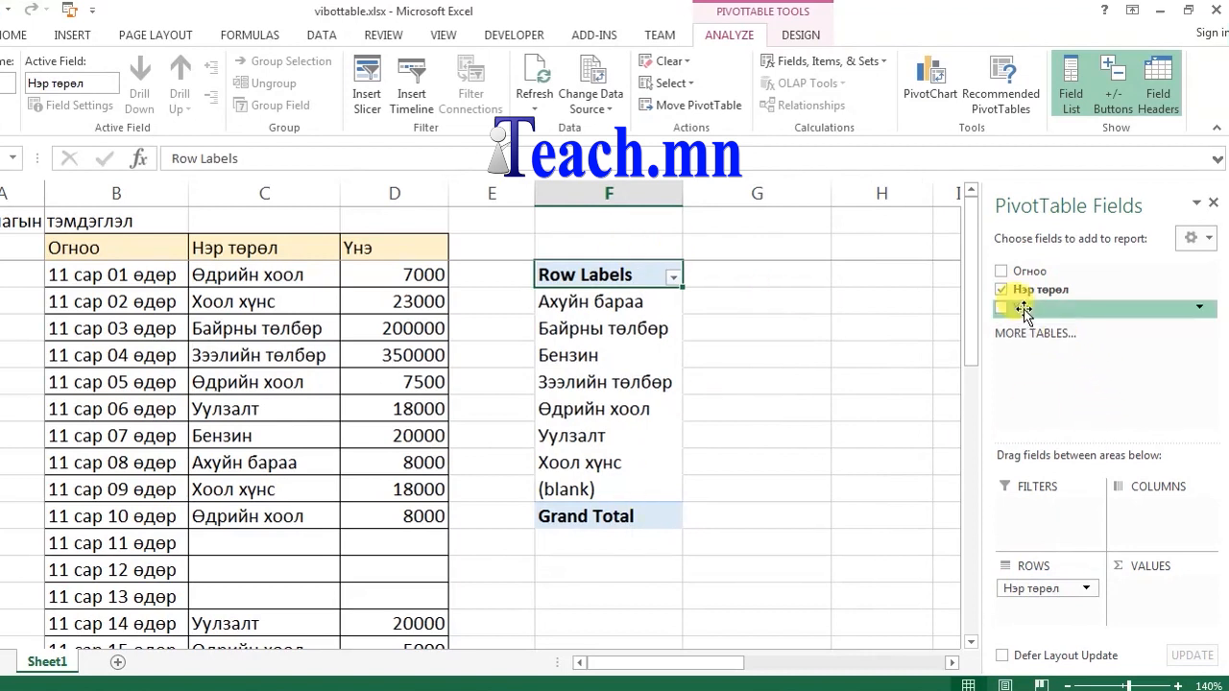
{"action": "left_click_drag", "start_coordinate": [1024, 309], "coordinate": [1079, 323]}
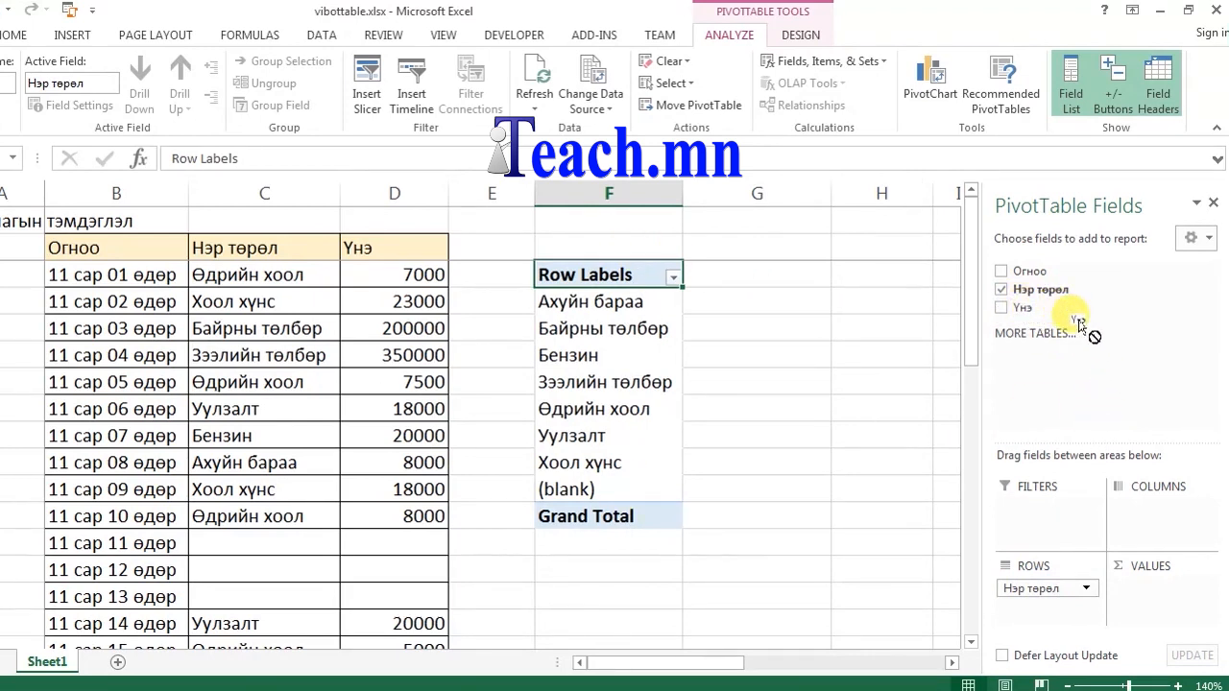
{"action": "left_click_drag", "start_coordinate": [1080, 323], "coordinate": [1165, 587]}
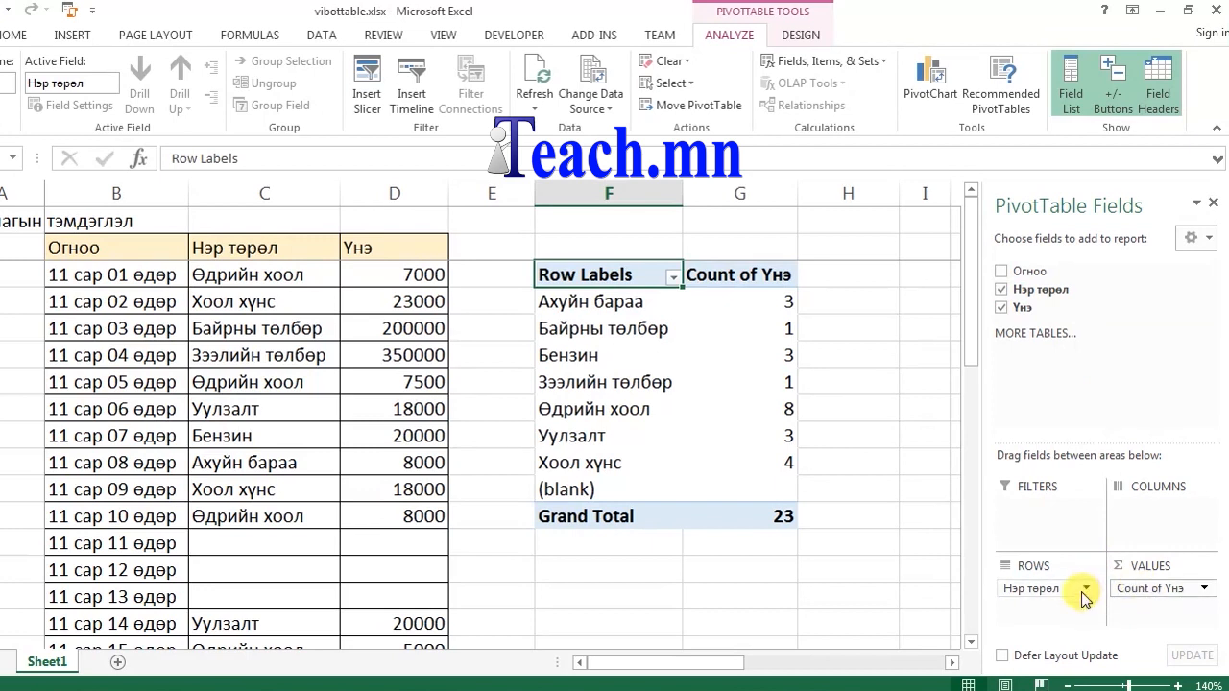
Step: Check the counts for Ахуйн бараа, Байрны төлбөр, Бензин, Зээлийн төлбөр and Өдрийн хоол
{"action": "left_click", "coordinate": [622, 299]}
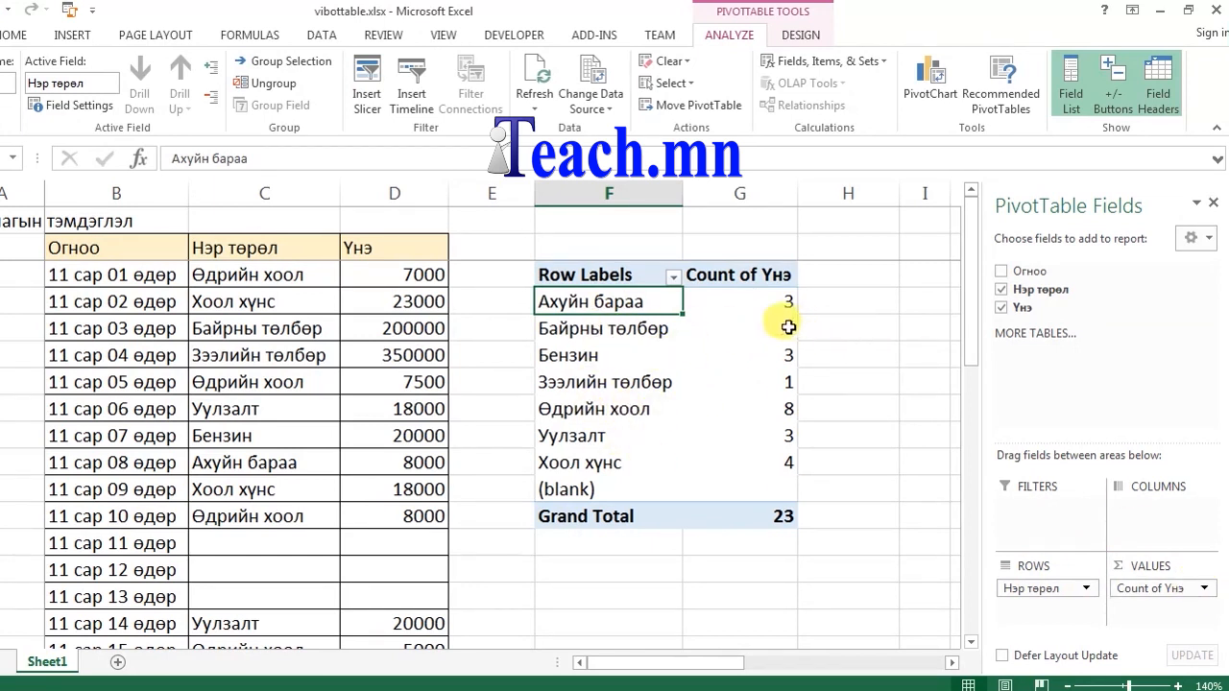
{"action": "left_click", "coordinate": [771, 304]}
{"action": "left_click", "coordinate": [773, 324]}
{"action": "left_click", "coordinate": [772, 353]}
{"action": "left_click", "coordinate": [773, 382]}
{"action": "left_click", "coordinate": [774, 409]}
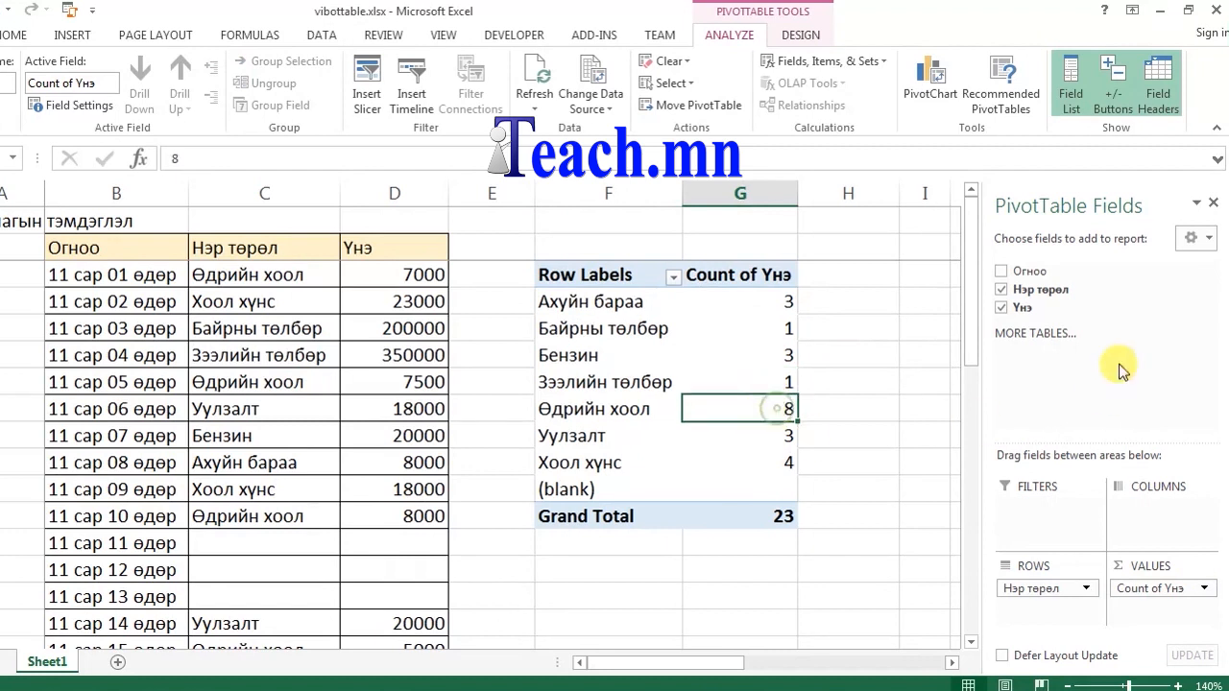
{"action": "left_click", "coordinate": [1205, 588]}
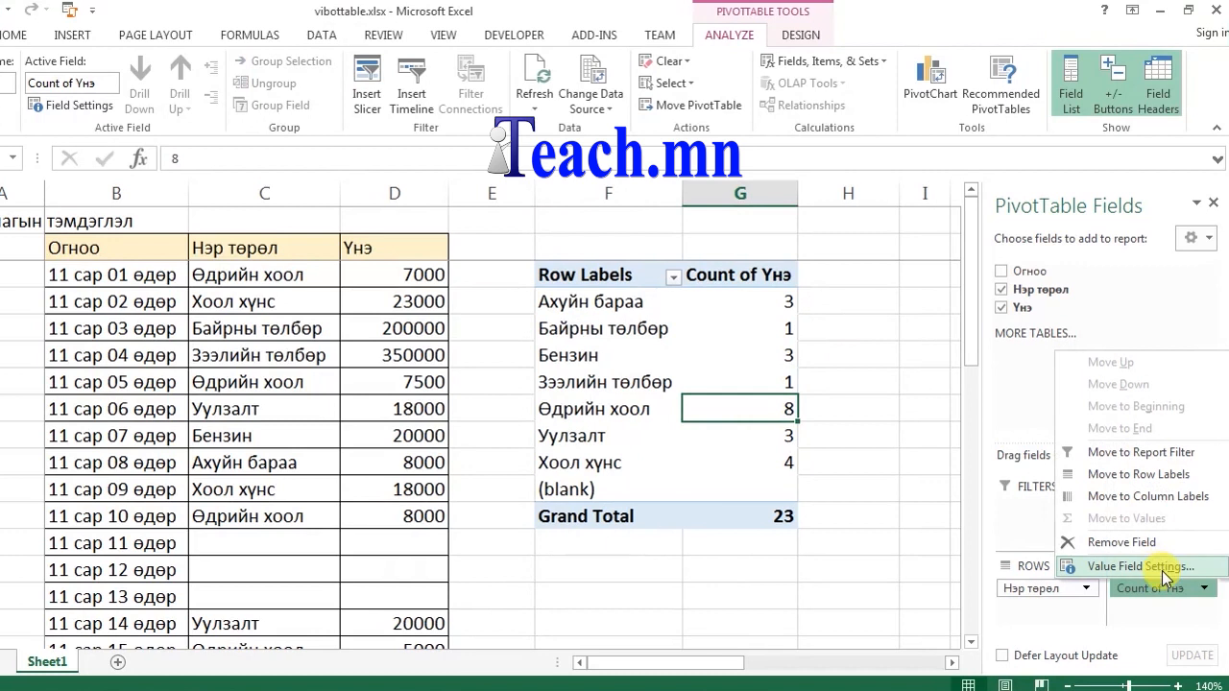
Step: Switch the price summary to Sum with the custom name 'Нийт Үнэ'; Ахуйн бараа totals 48000
{"action": "left_click", "coordinate": [1165, 568]}
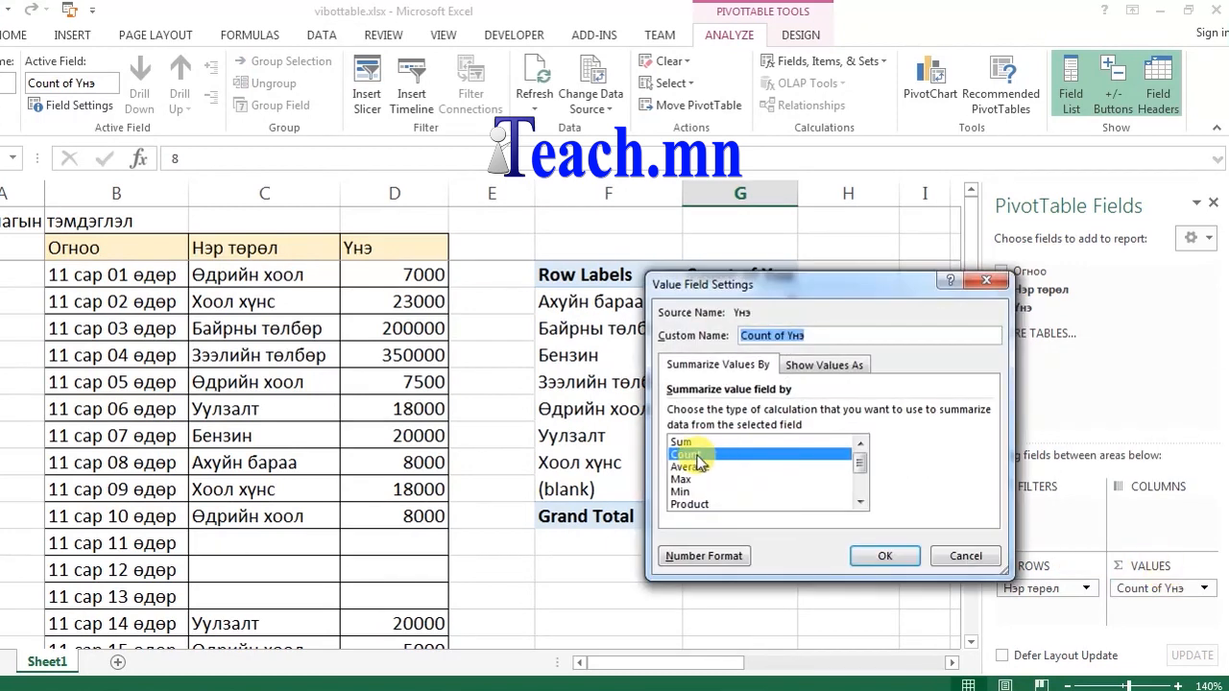
{"action": "left_click", "coordinate": [720, 443]}
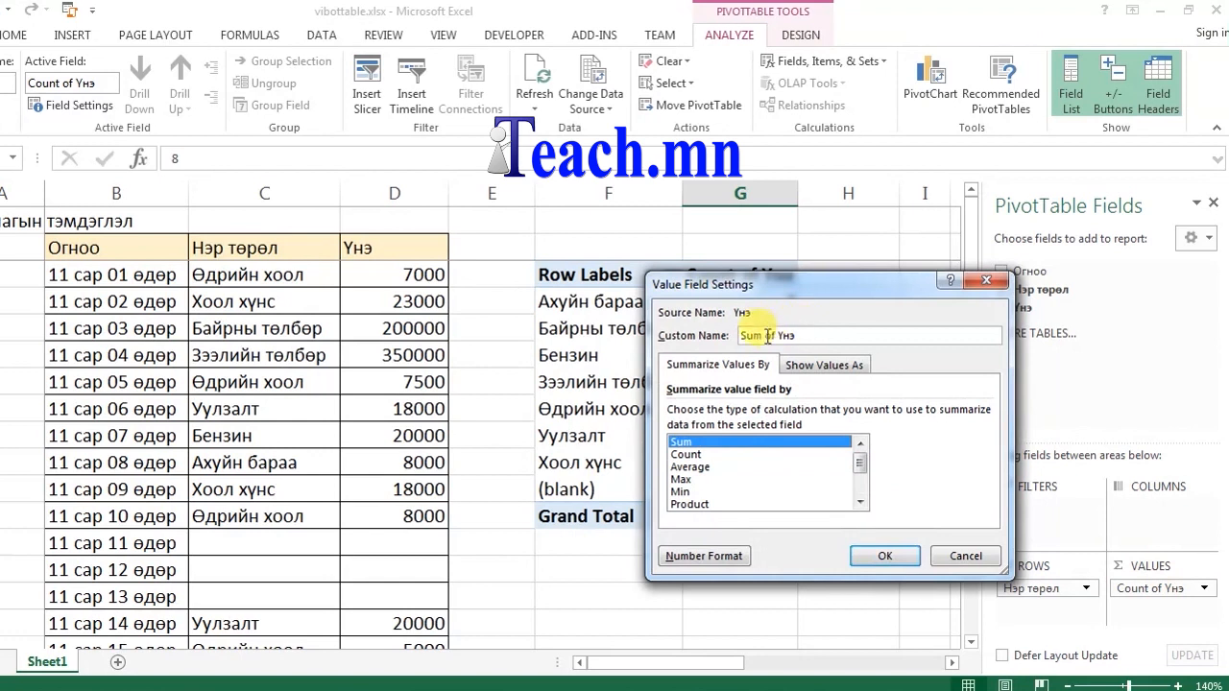
{"action": "left_click_drag", "start_coordinate": [779, 334], "coordinate": [740, 338]}
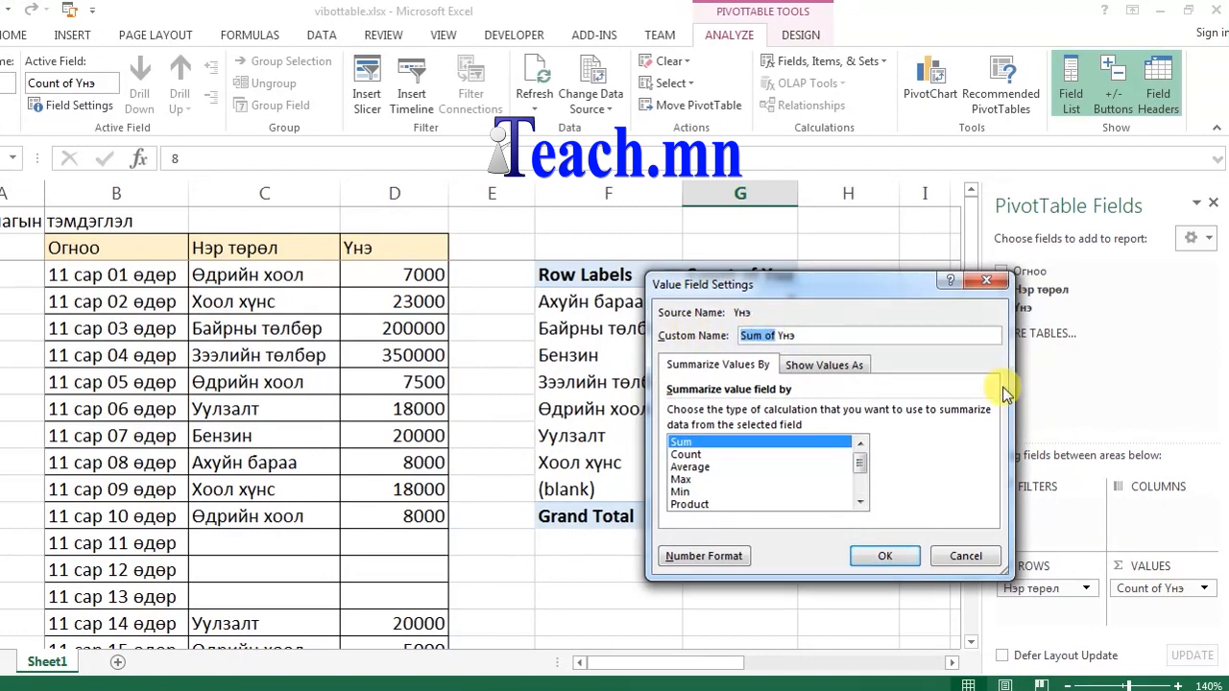
{"action": "type", "text": "Нийт"}
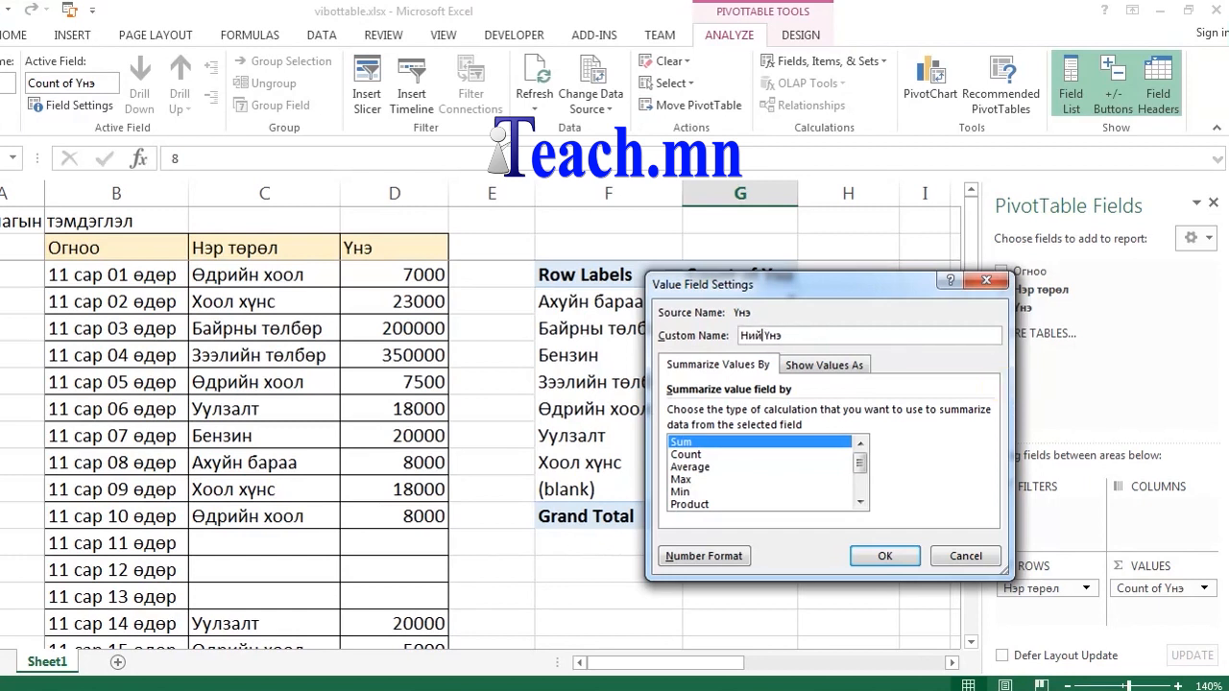
{"action": "key", "text": "BackSpace"}
{"action": "type", "text": "т"}
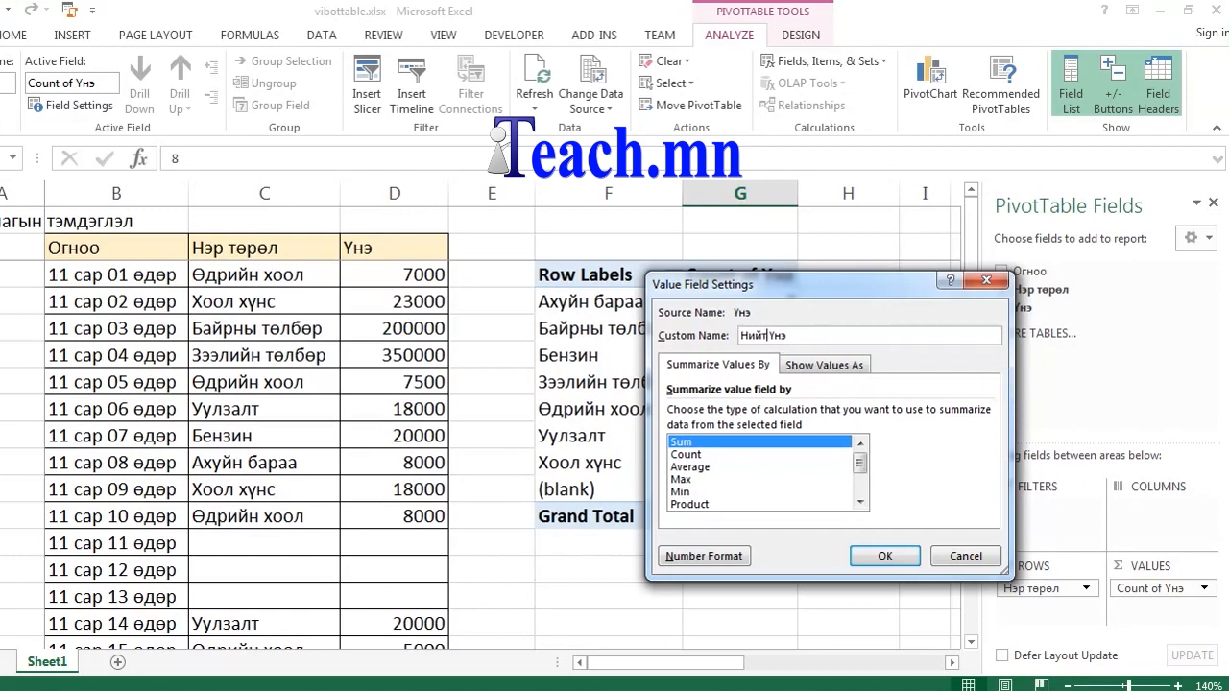
{"action": "left_click", "coordinate": [898, 556]}
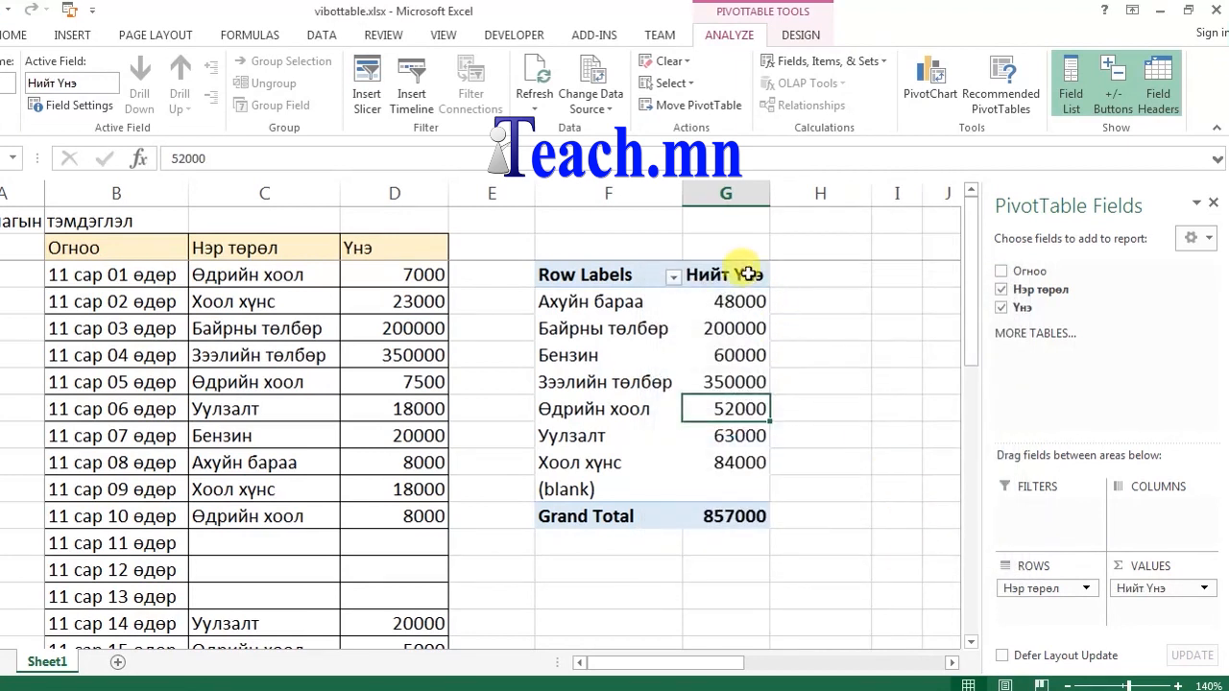
{"action": "left_click", "coordinate": [579, 305]}
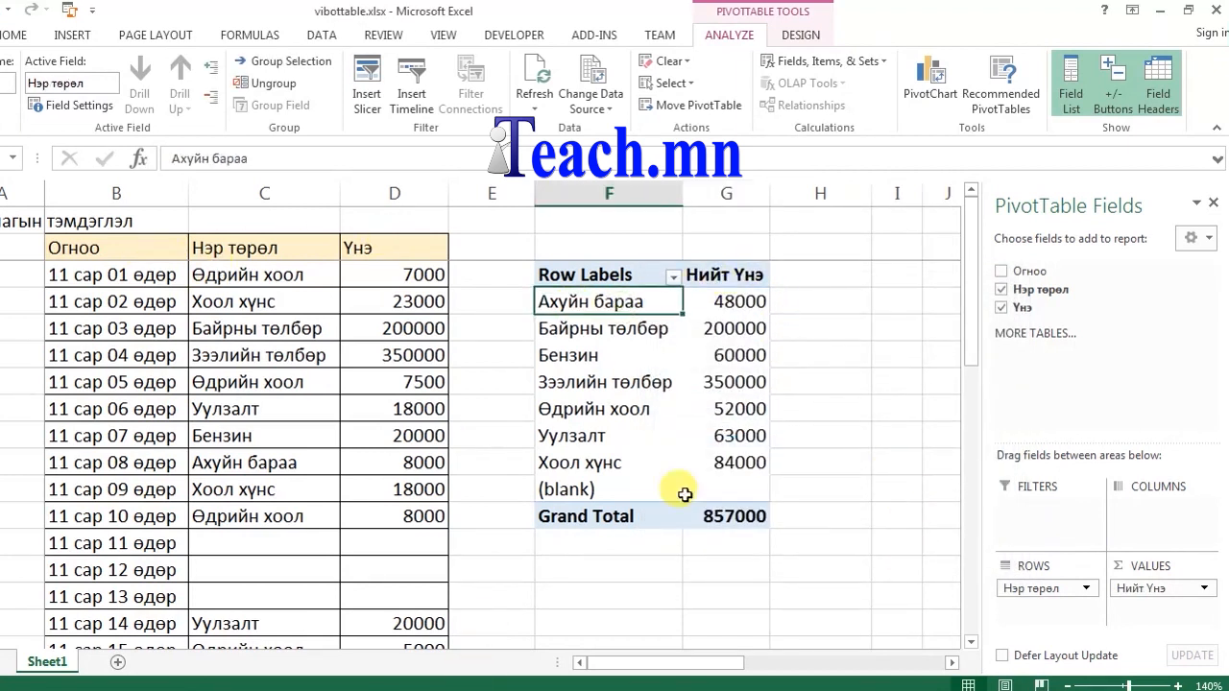
{"action": "left_click", "coordinate": [745, 304]}
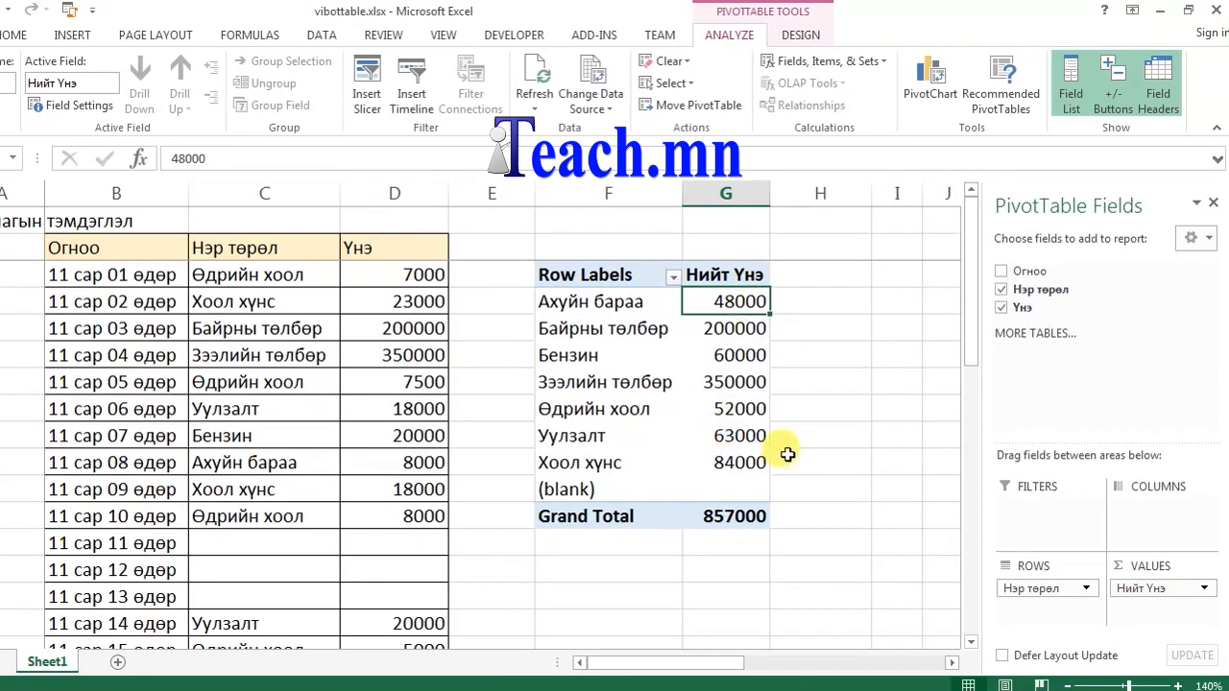
Step: Add Үнэ to Values again as Average of Үнэ, giving a Grand Total average of 37260.86957
{"action": "left_click_drag", "start_coordinate": [1023, 310], "coordinate": [1157, 614]}
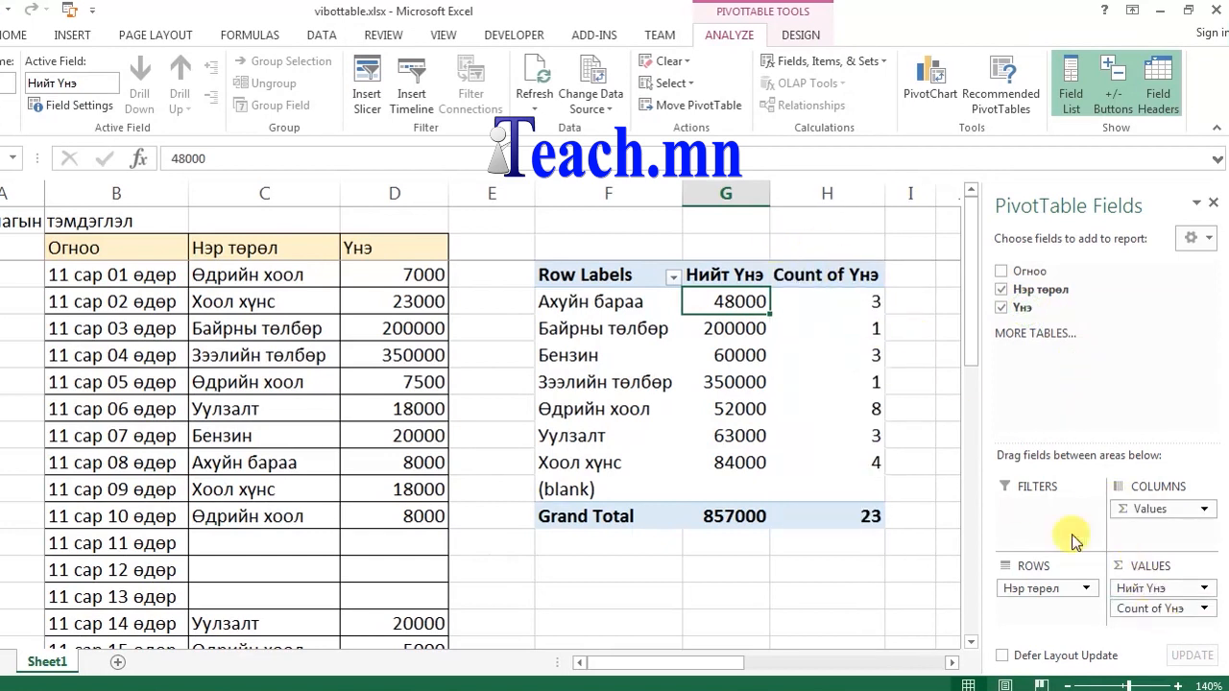
{"action": "left_click", "coordinate": [1203, 608]}
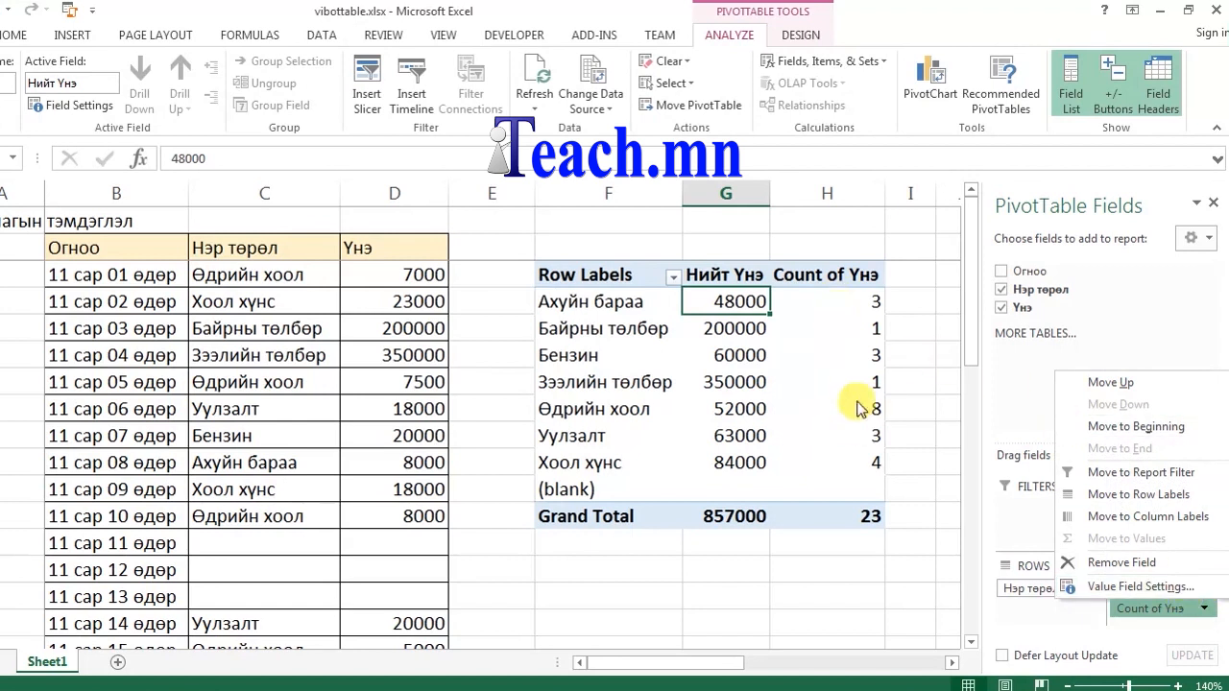
{"action": "left_click", "coordinate": [1143, 588]}
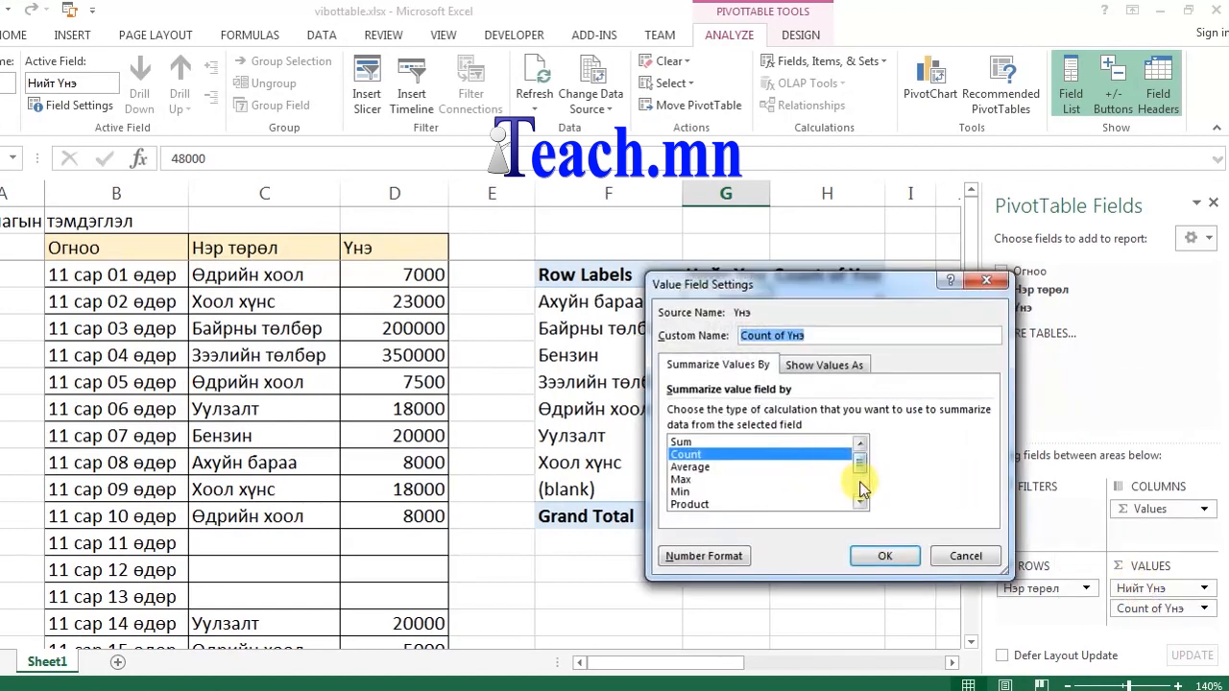
{"action": "left_click", "coordinate": [859, 500]}
{"action": "left_click", "coordinate": [707, 455]}
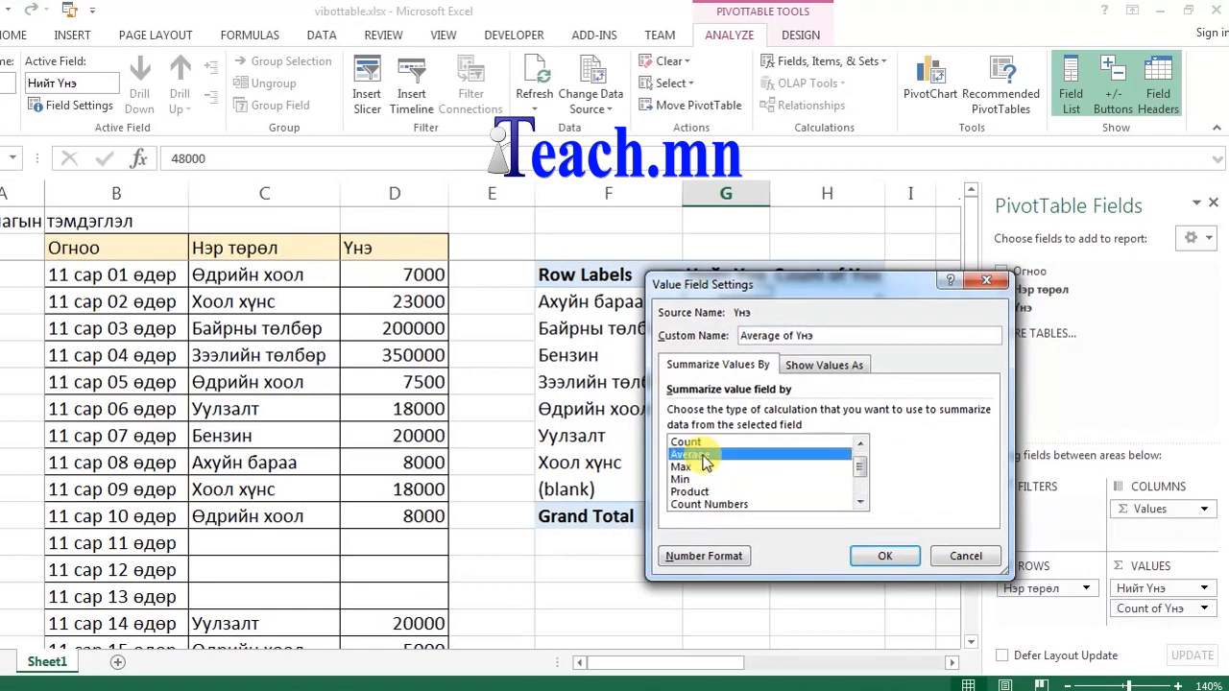
{"action": "left_click", "coordinate": [722, 479]}
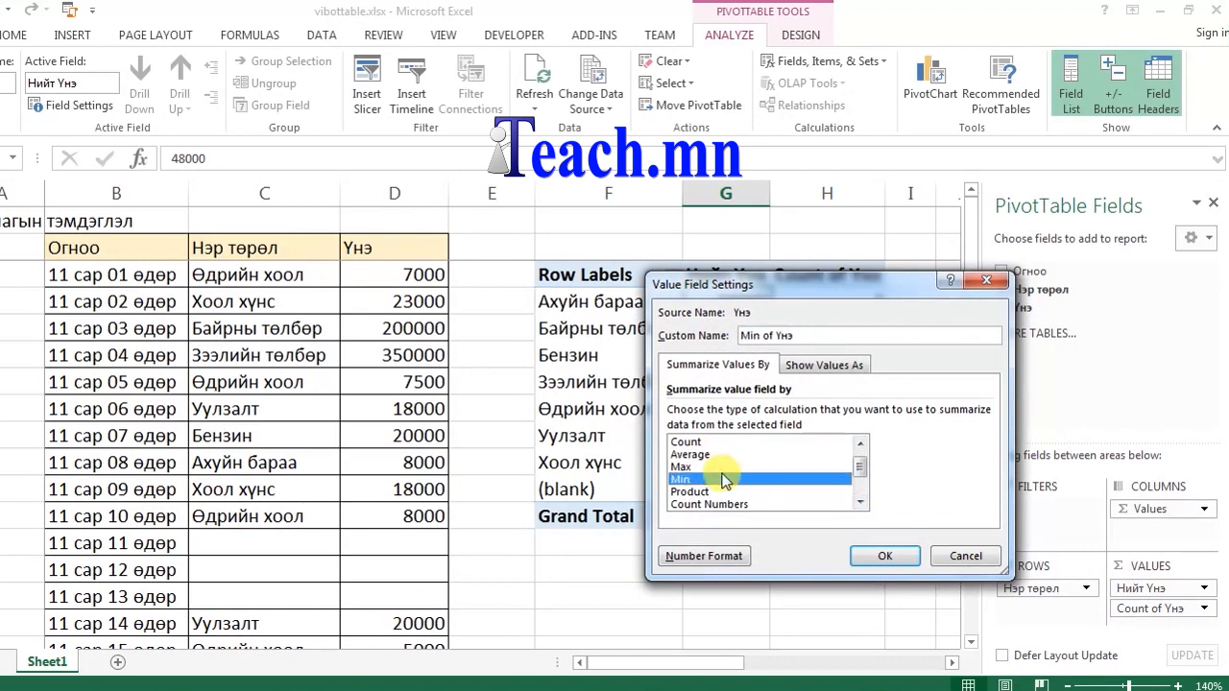
{"action": "left_click", "coordinate": [715, 467]}
{"action": "left_click", "coordinate": [706, 455]}
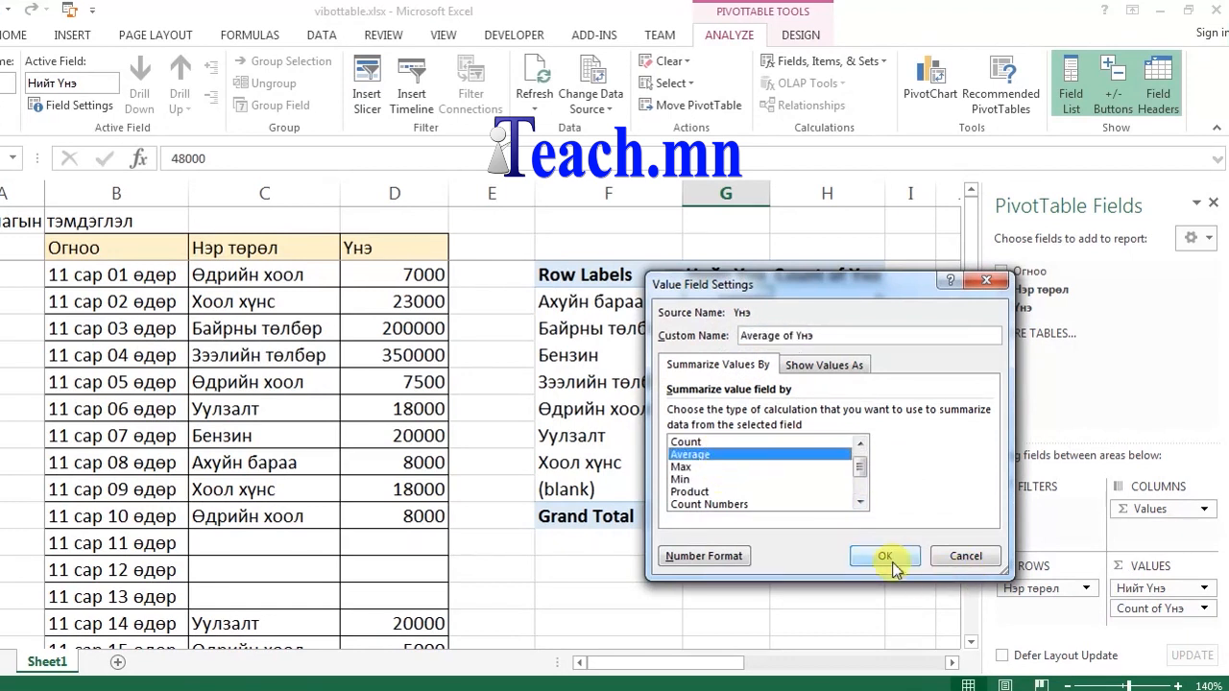
{"action": "left_click", "coordinate": [883, 555]}
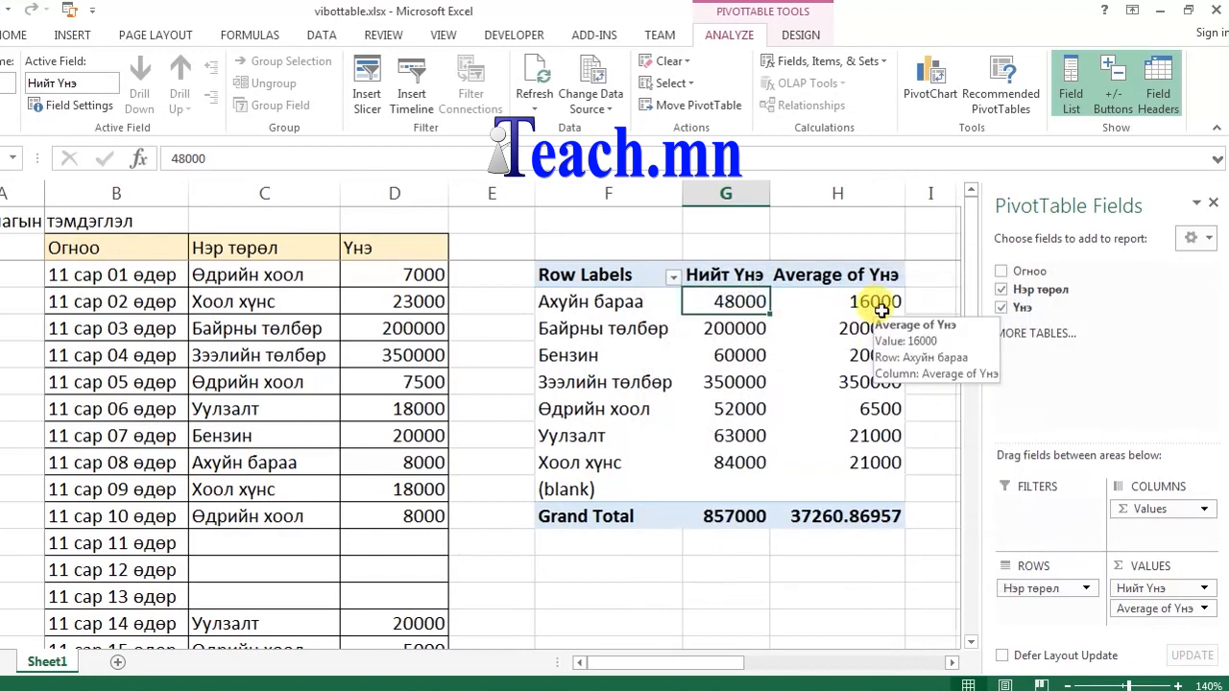
{"action": "left_click", "coordinate": [1203, 510]}
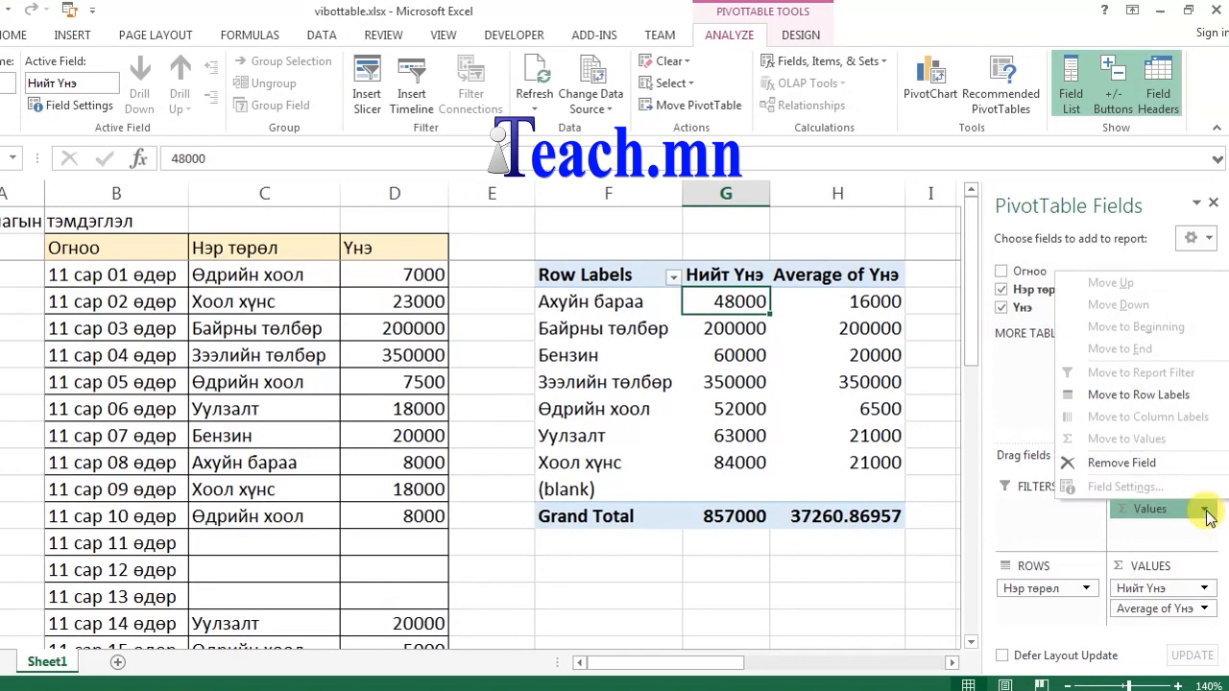
Step: Remove the value fields, move Нэр төрөл to Columns and add Үнэ as Count of Үнэ
{"action": "left_click", "coordinate": [1152, 464]}
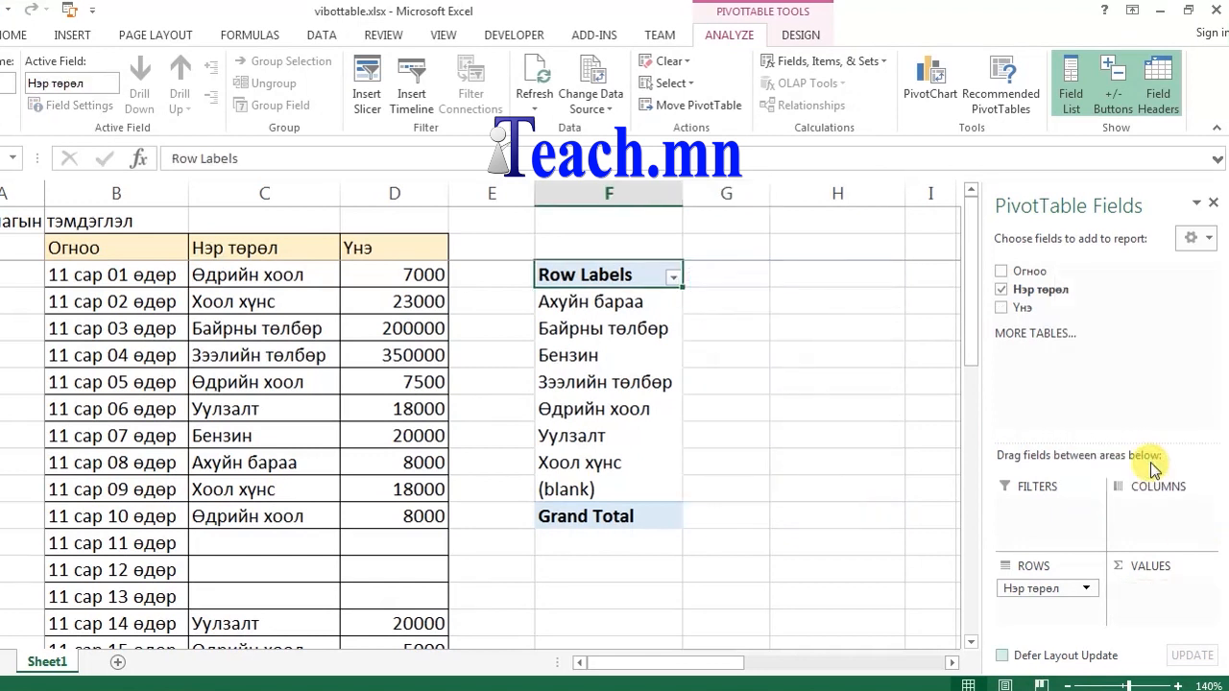
{"action": "left_click_drag", "start_coordinate": [1013, 310], "coordinate": [1161, 521]}
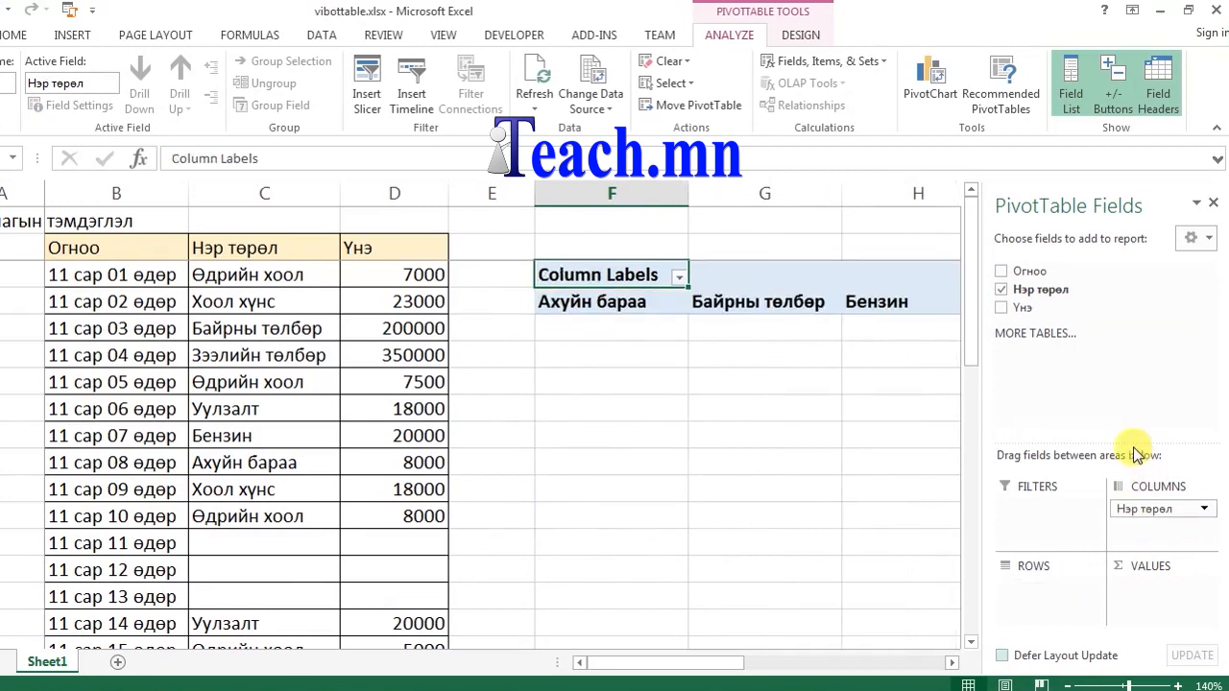
{"action": "left_click_drag", "start_coordinate": [1019, 307], "coordinate": [1042, 578]}
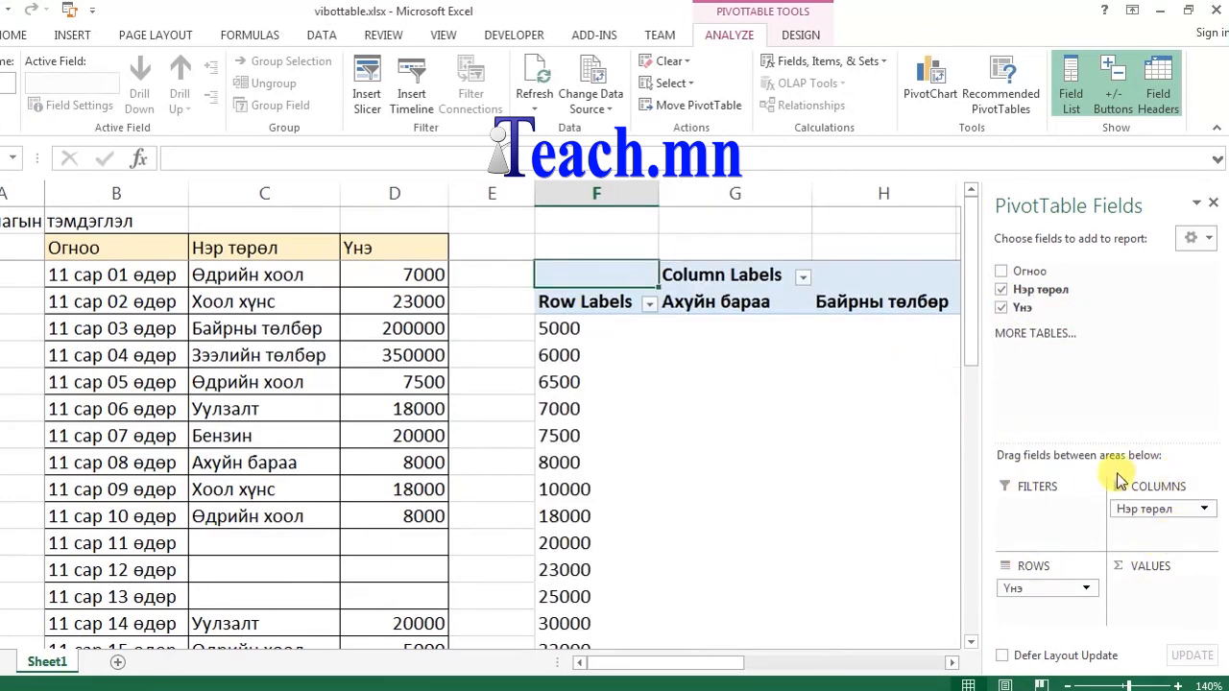
{"action": "left_click_drag", "start_coordinate": [971, 343], "coordinate": [974, 416]}
{"action": "mouse_move", "coordinate": [739, 663]}
{"action": "left_mouse_down"}
{"action": "mouse_move", "coordinate": [823, 663]}
{"action": "mouse_move", "coordinate": [725, 662]}
{"action": "left_mouse_up"}
{"action": "left_click_drag", "start_coordinate": [971, 425], "coordinate": [976, 317]}
{"action": "left_click_drag", "start_coordinate": [1069, 607], "coordinate": [1157, 591]}
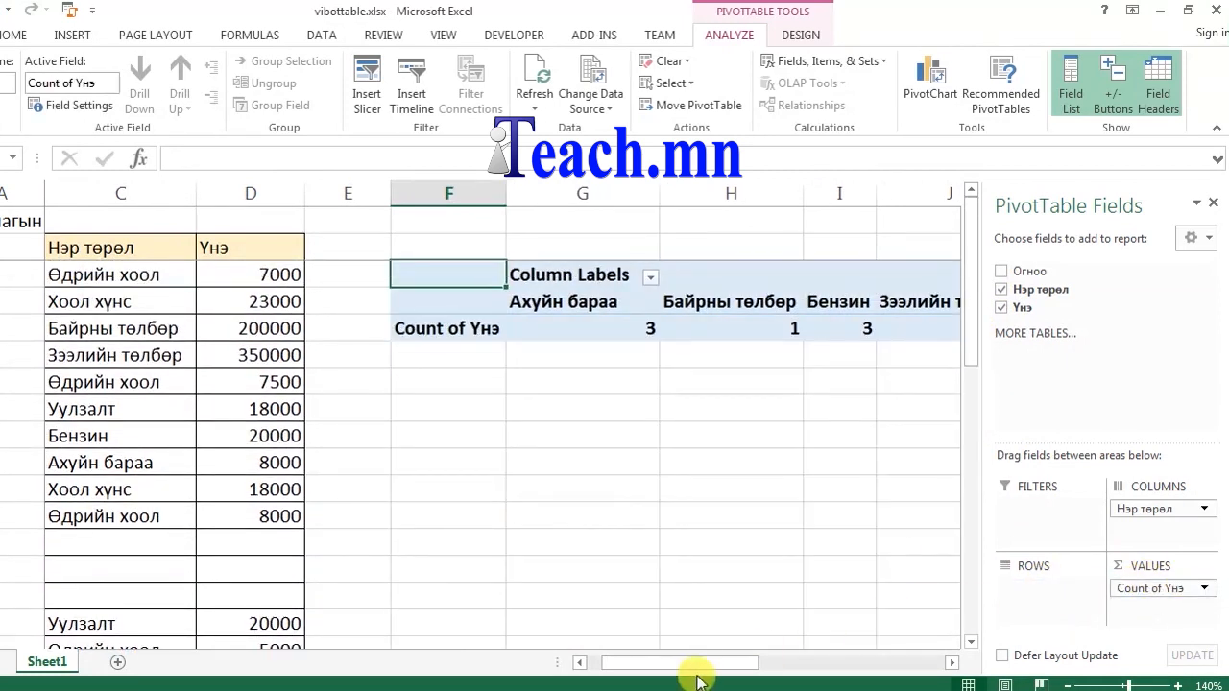
{"action": "mouse_move", "coordinate": [697, 662]}
{"action": "left_mouse_down"}
{"action": "mouse_move", "coordinate": [806, 663]}
{"action": "mouse_move", "coordinate": [677, 663]}
{"action": "left_mouse_up"}
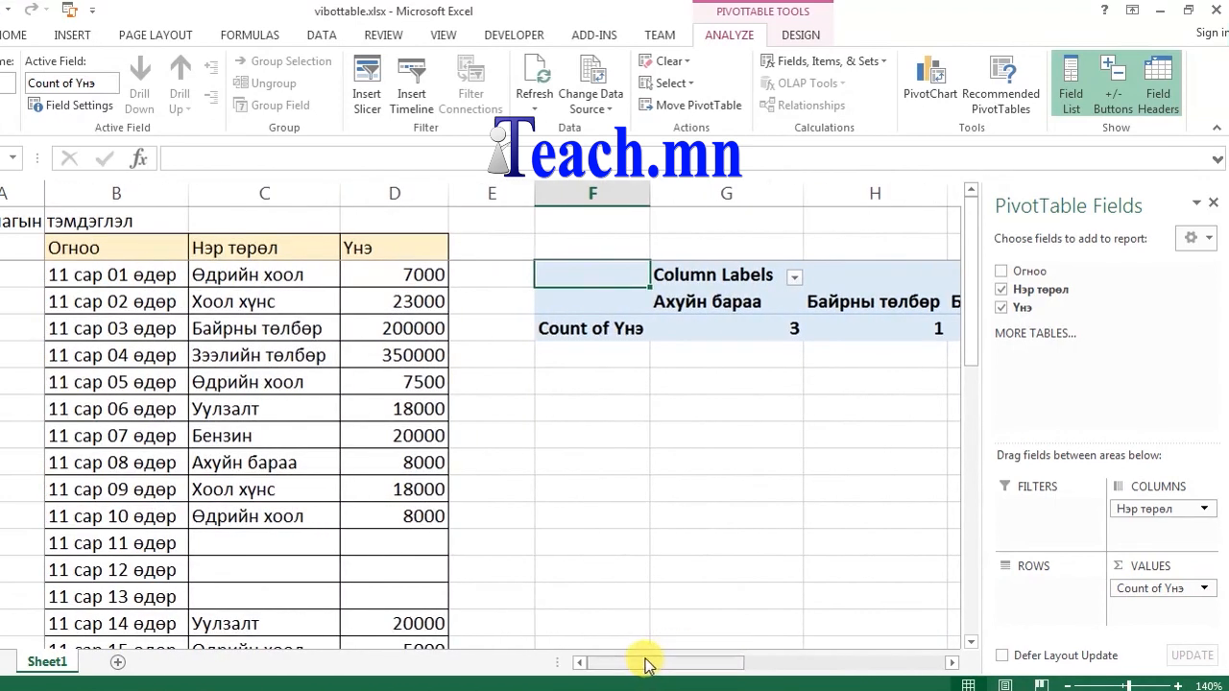